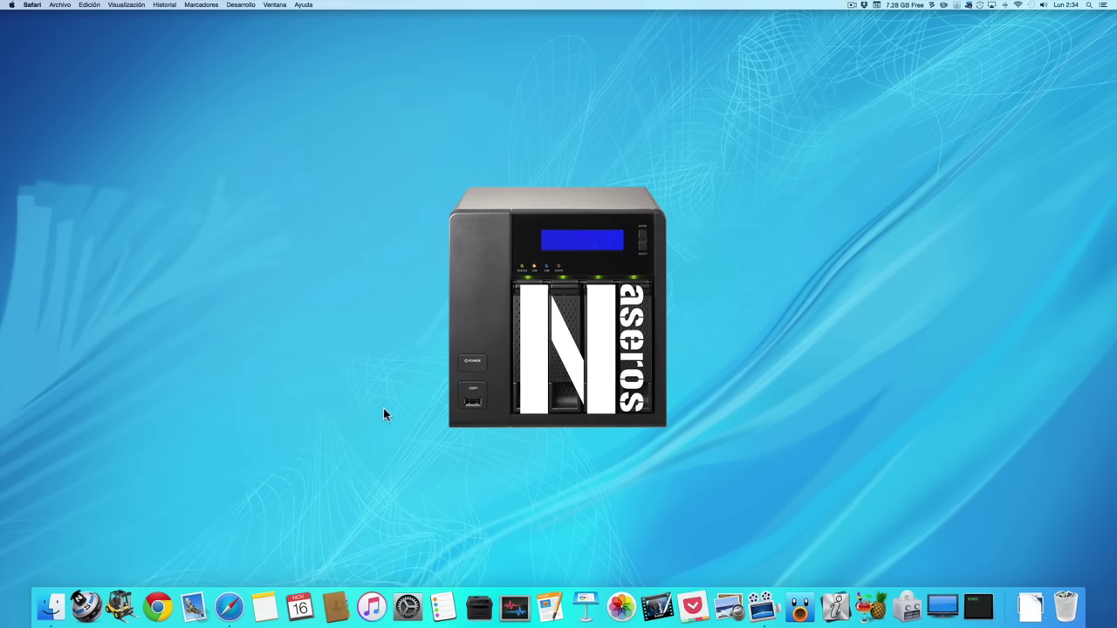
Open the TVS-471 NAS desktop in Safari and launch Cloud Drive Sync from the App Center.
{"action": "left_click", "coordinate": [234, 600]}
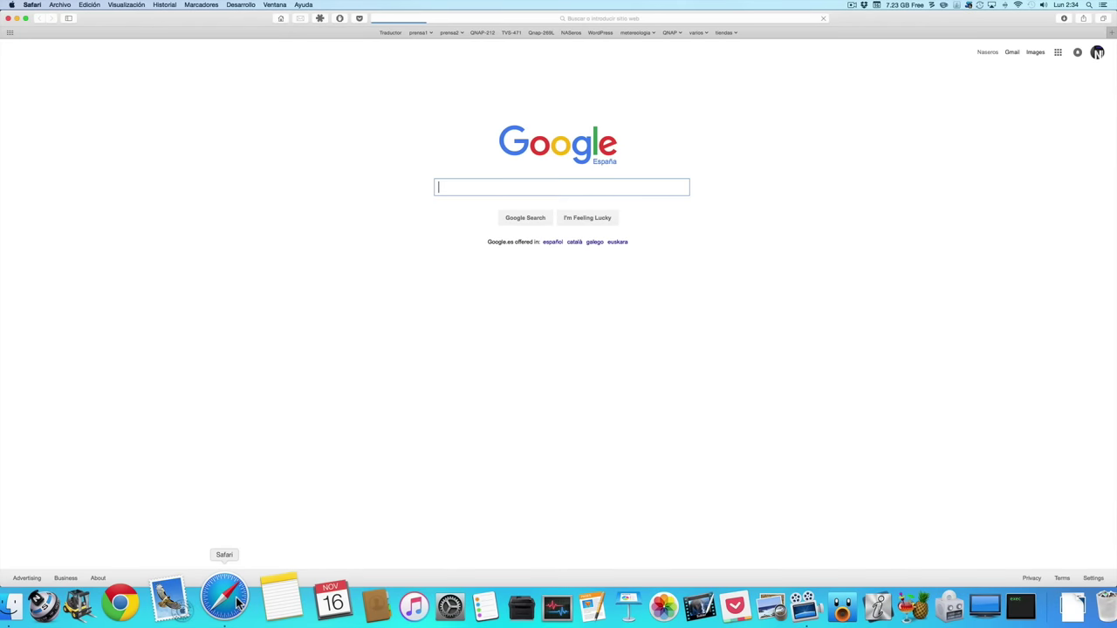
{"action": "left_click", "coordinate": [511, 33]}
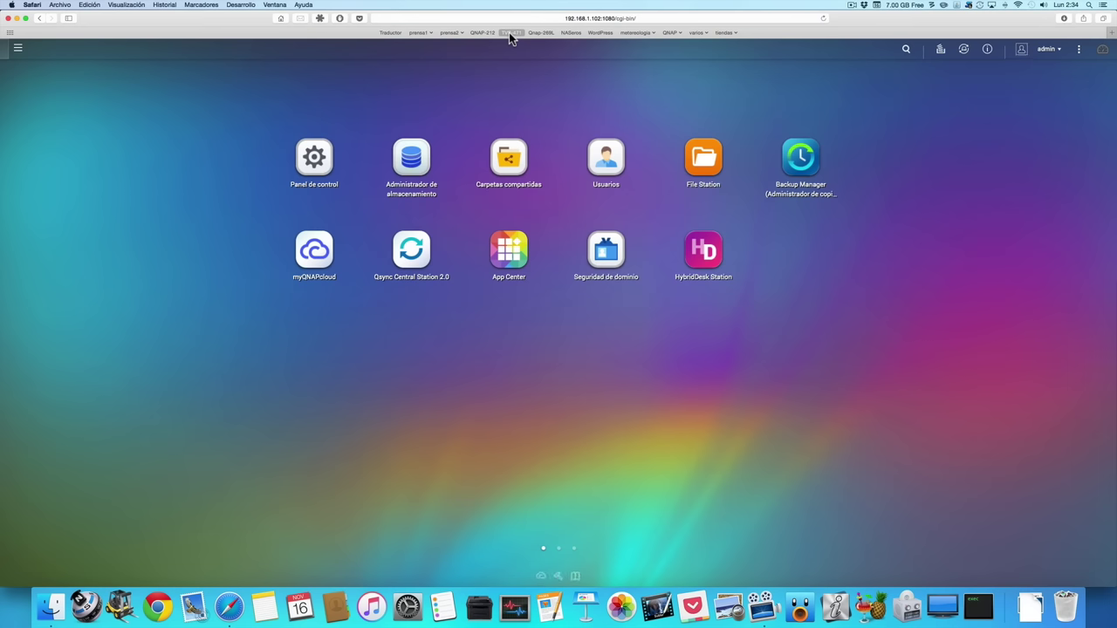
{"action": "left_click", "coordinate": [505, 251]}
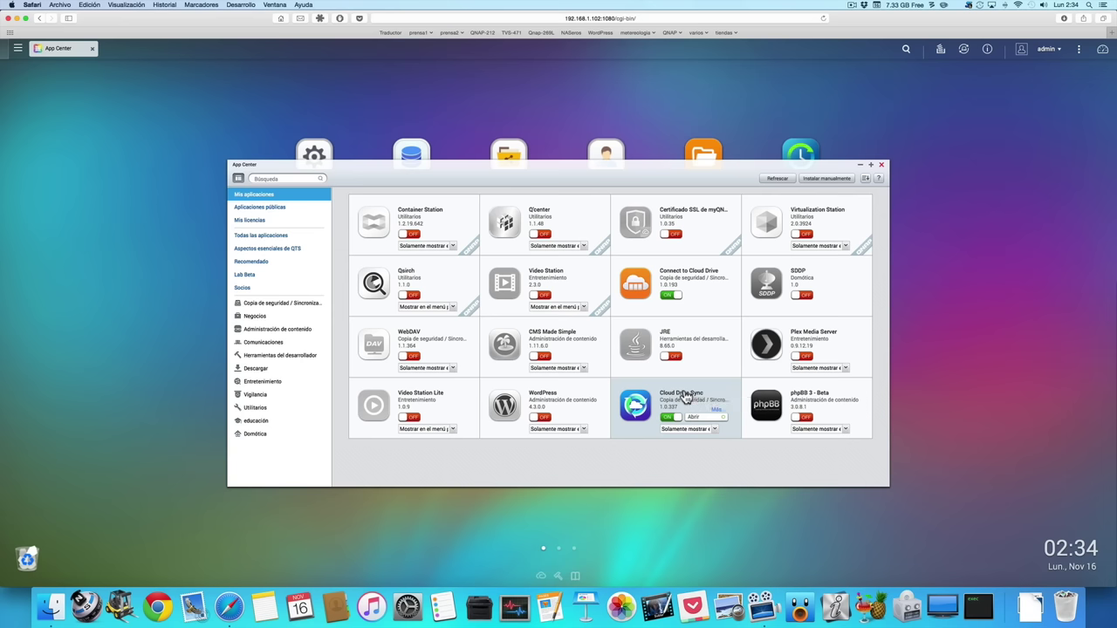
{"action": "left_click", "coordinate": [702, 419]}
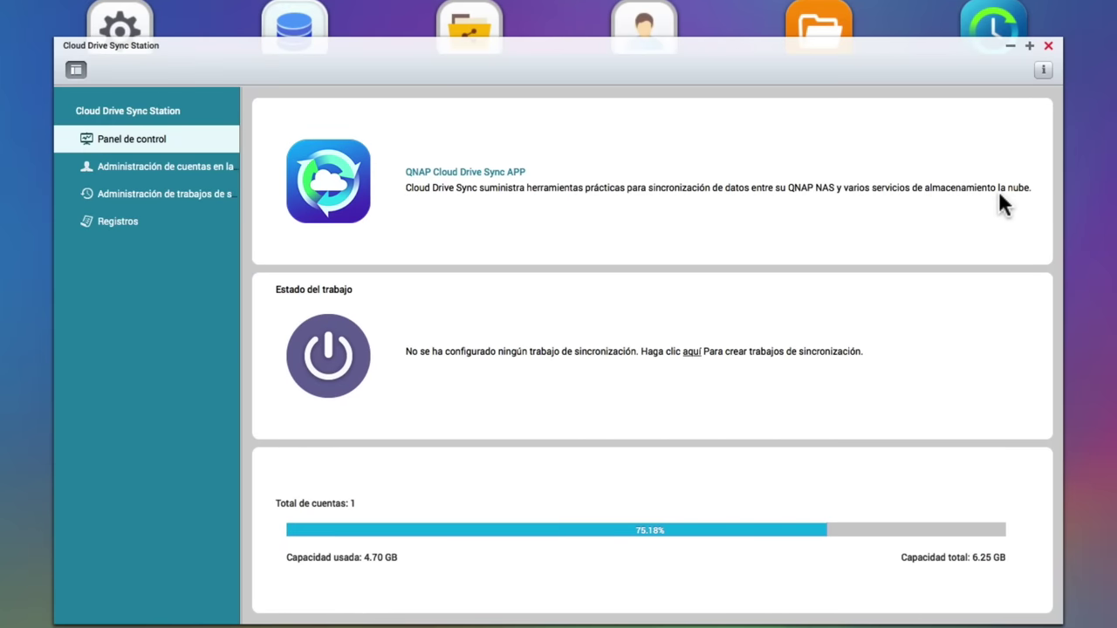
Start a new cloud account in the account management, using Dropbox storage and the display name "Dopbox NASeros".
{"action": "left_click", "coordinate": [212, 179]}
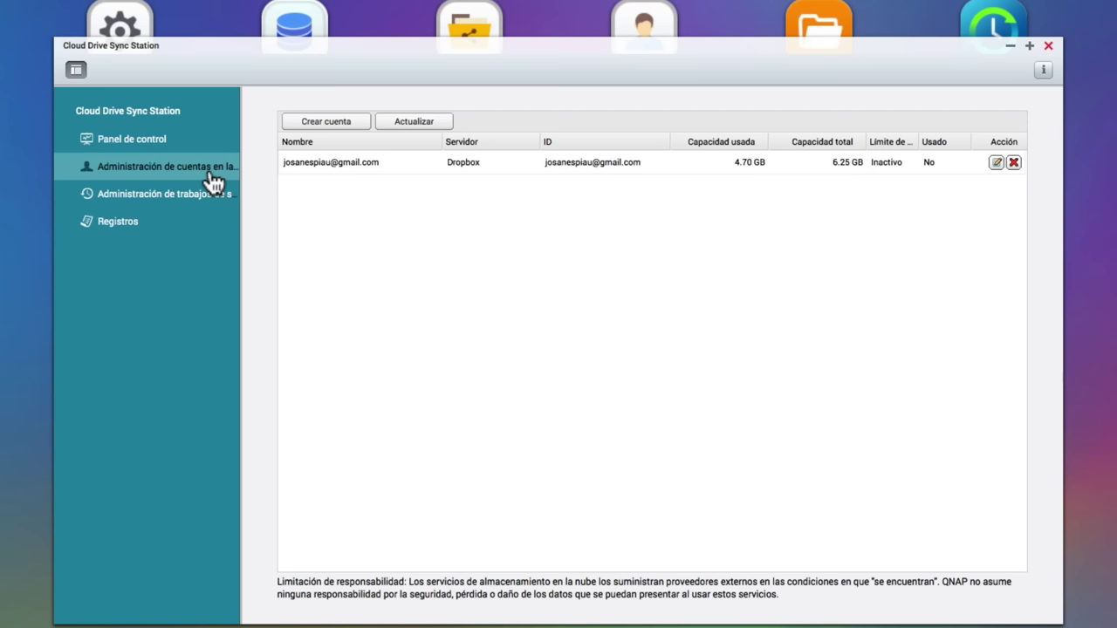
{"action": "left_click", "coordinate": [325, 123]}
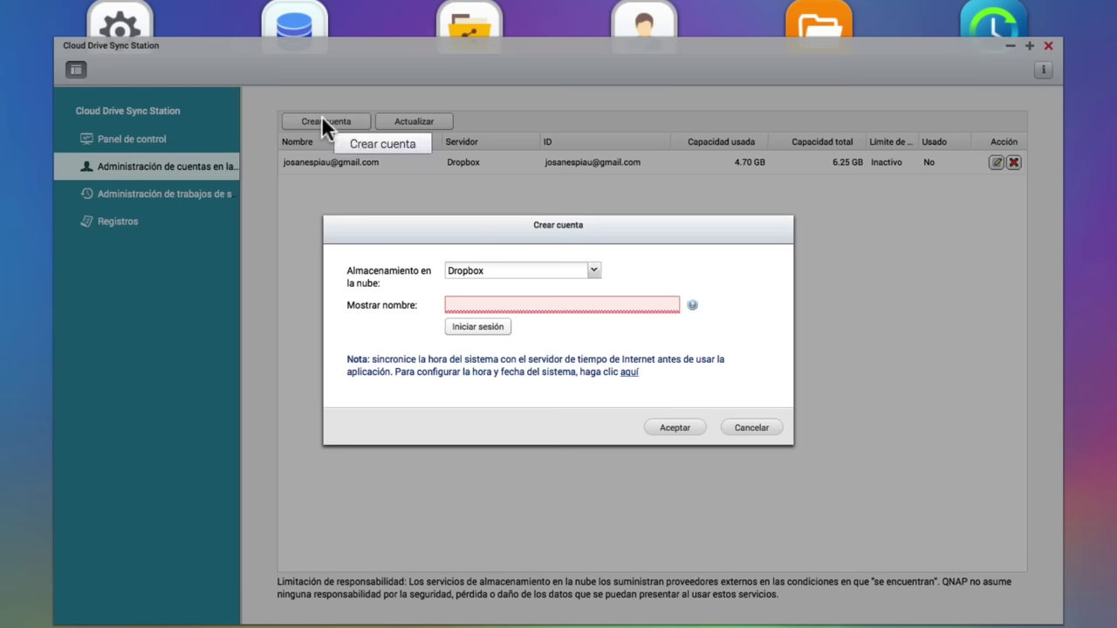
{"action": "left_click", "coordinate": [593, 269]}
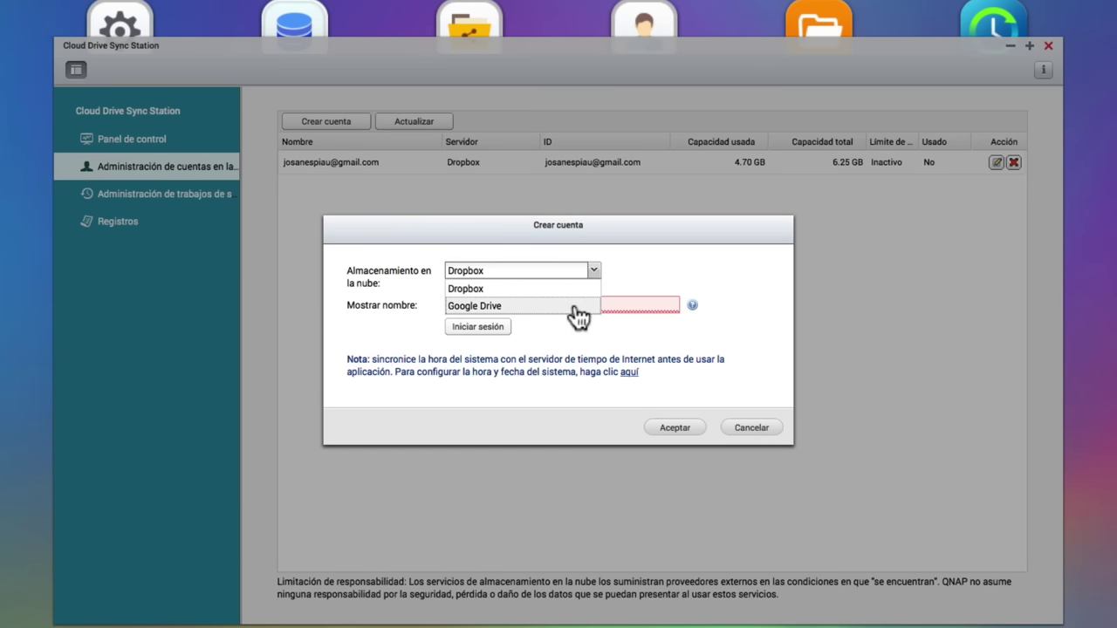
{"action": "left_click", "coordinate": [580, 290]}
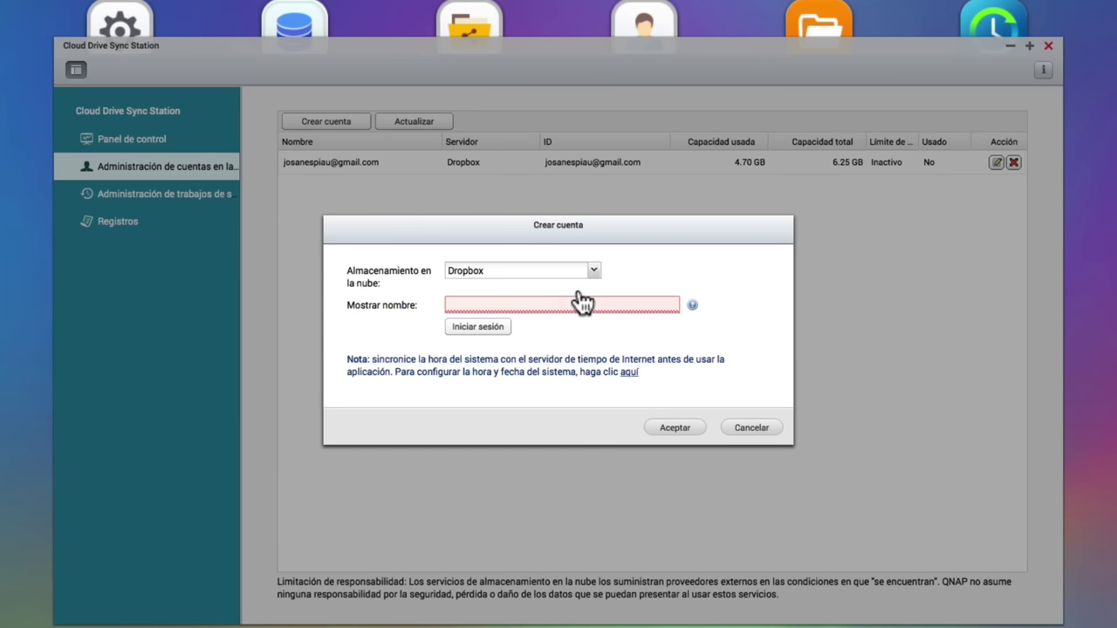
{"action": "left_click", "coordinate": [580, 301]}
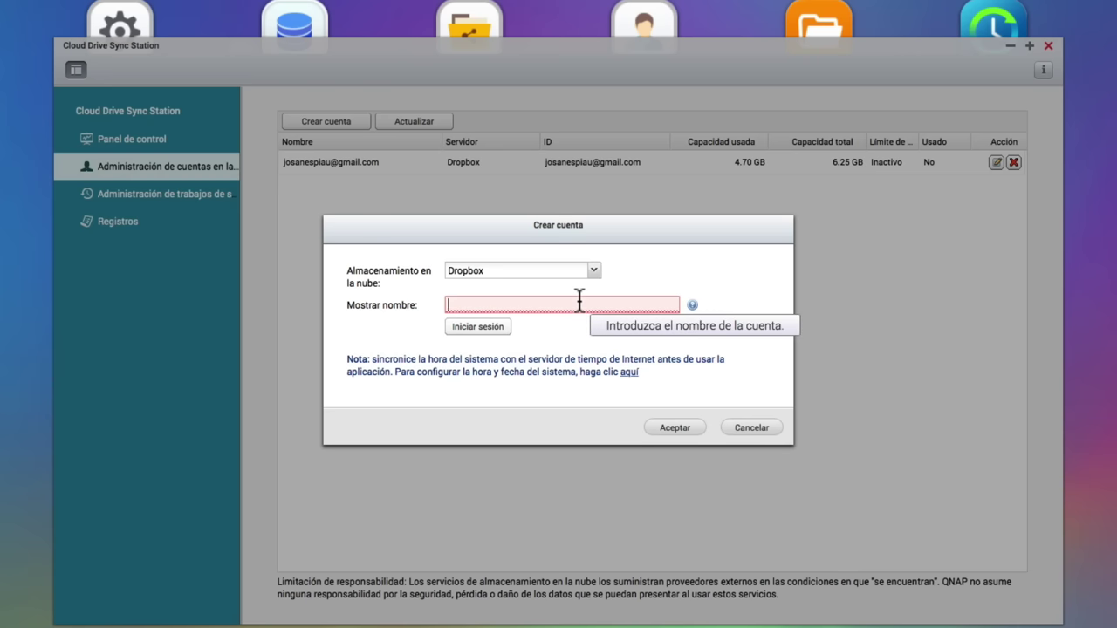
{"action": "type", "text": "Dopb"}
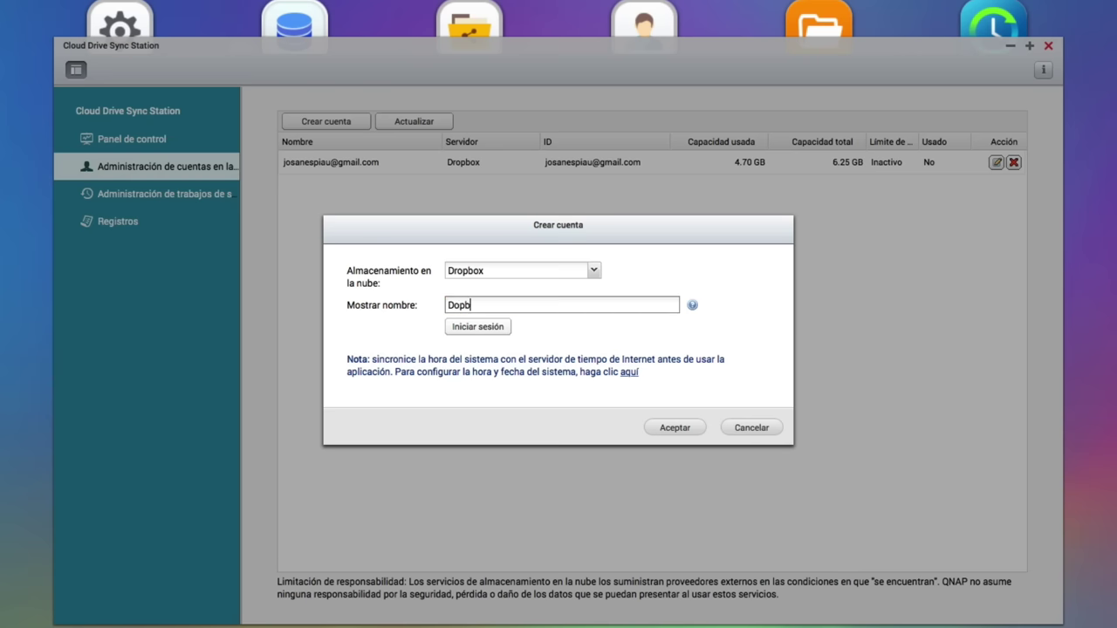
{"action": "type", "text": "ox NASeros"}
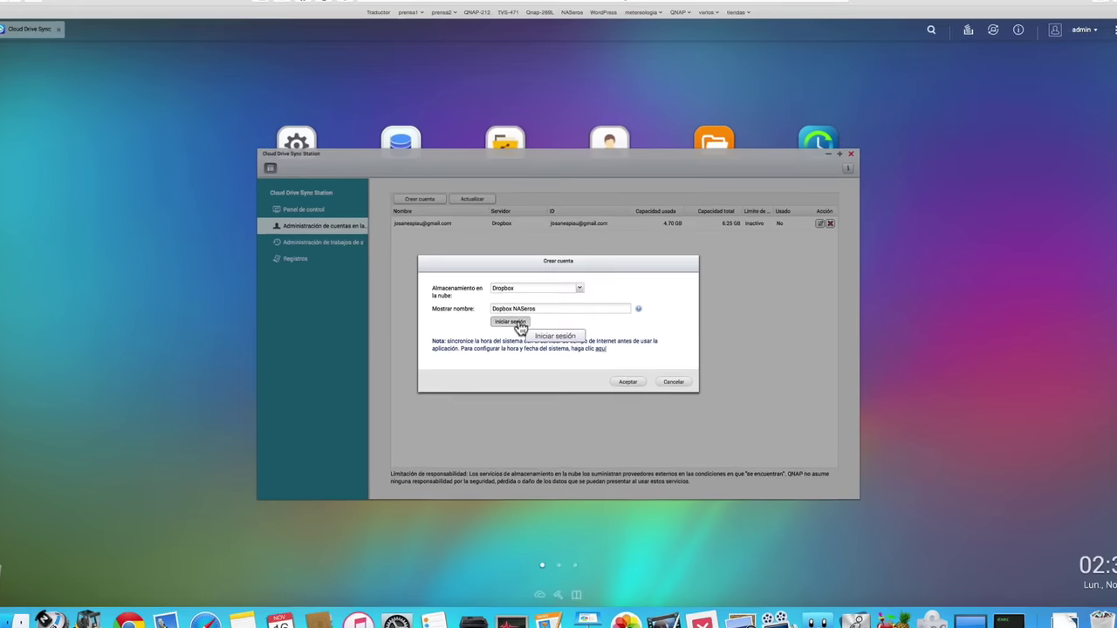
Sign in to Dropbox for the new account, try to save it, and discard the account form.
{"action": "left_click", "coordinate": [520, 323]}
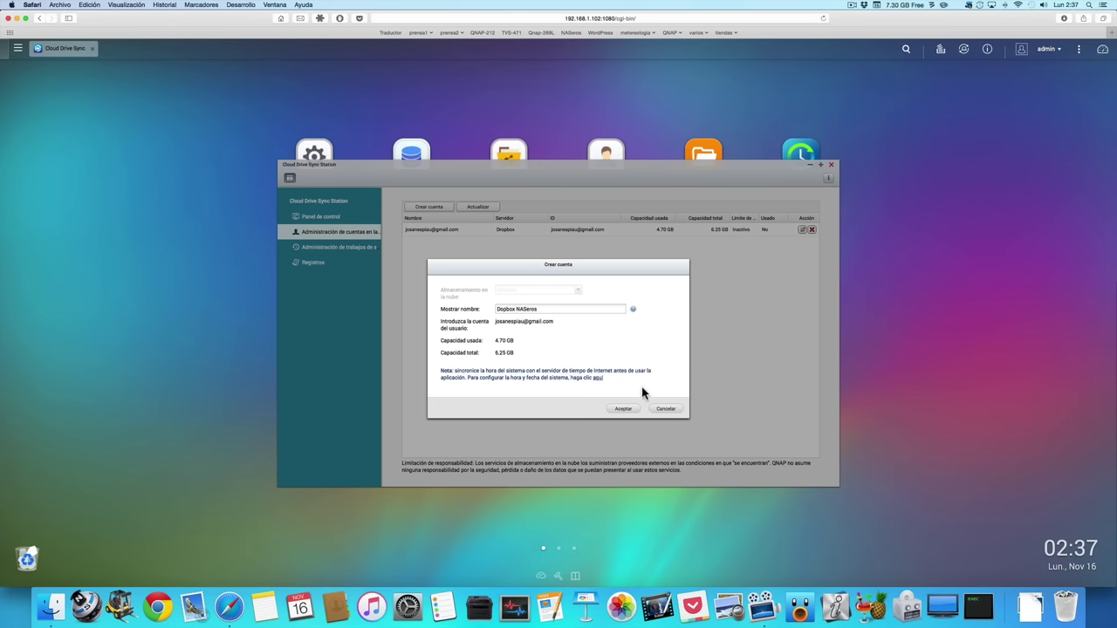
{"action": "left_click", "coordinate": [632, 409]}
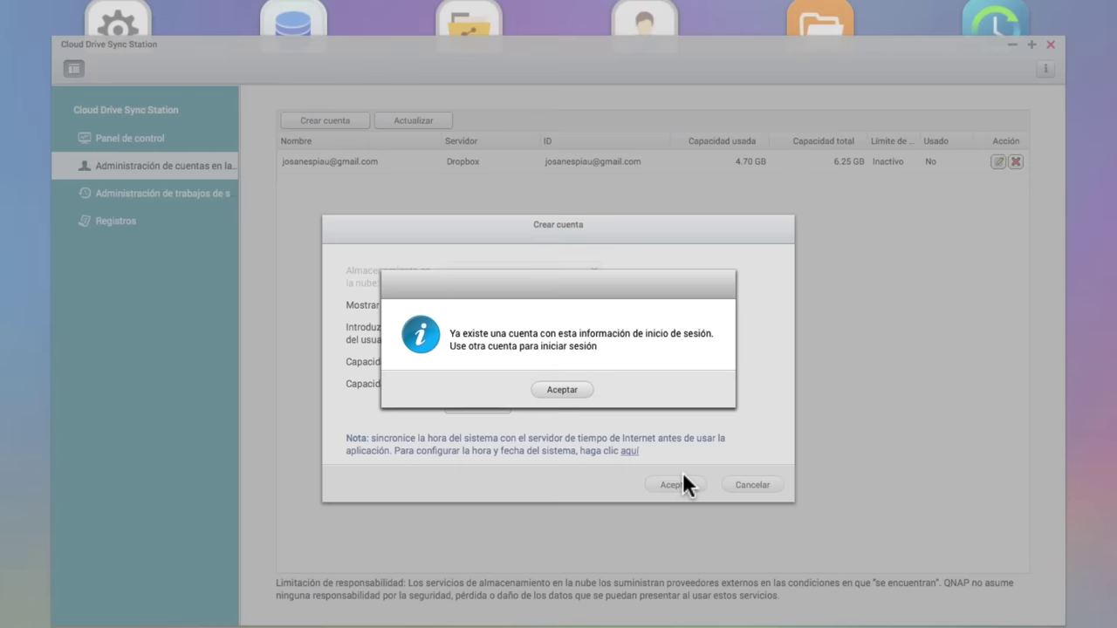
{"action": "left_click", "coordinate": [580, 392]}
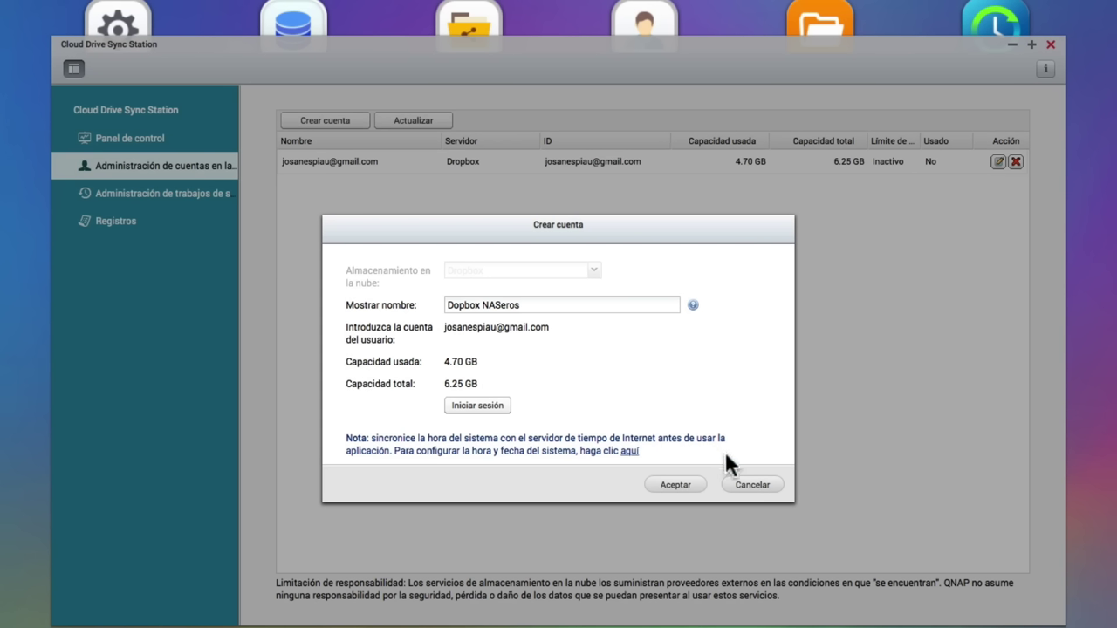
{"action": "left_click", "coordinate": [752, 487]}
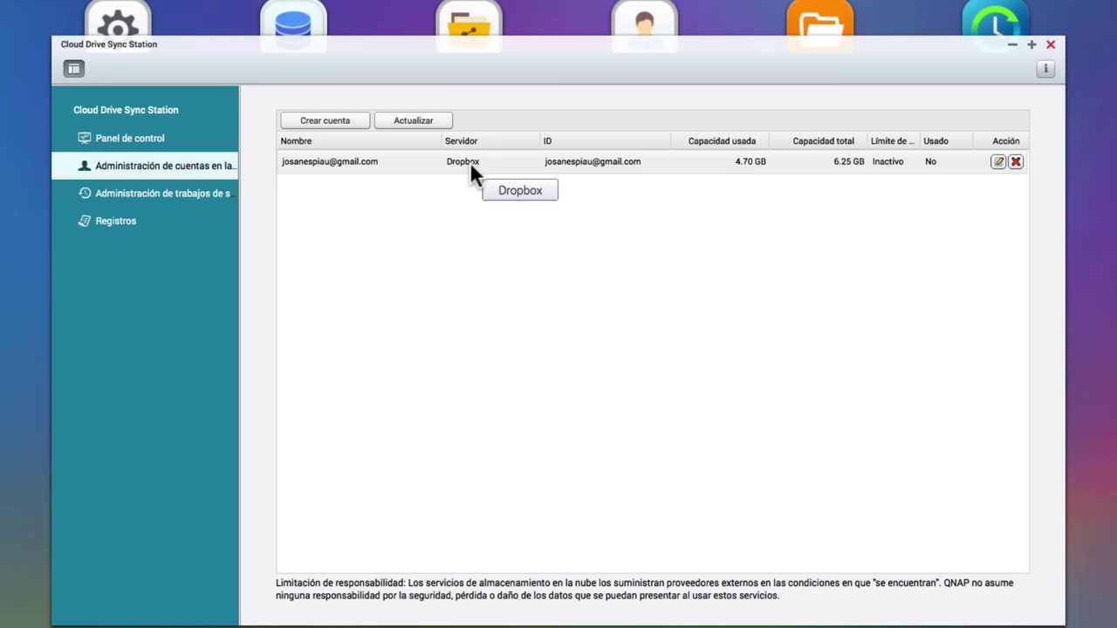
Start a new synchronization job and set its local location to the folder /Copia de Dropbox.
{"action": "left_click", "coordinate": [177, 202]}
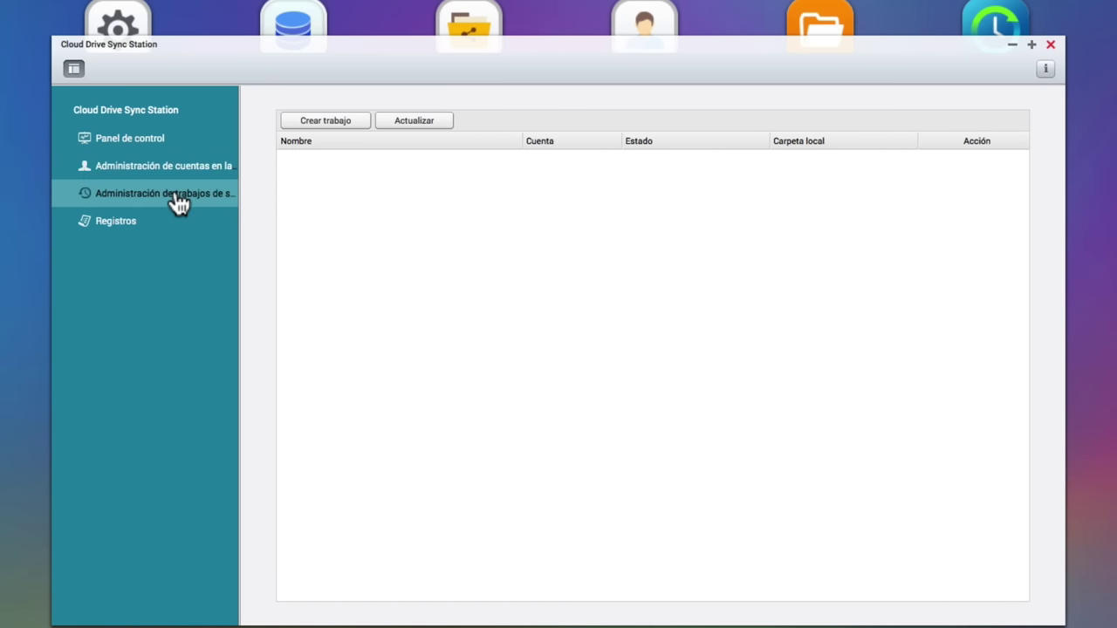
{"action": "left_click", "coordinate": [334, 129]}
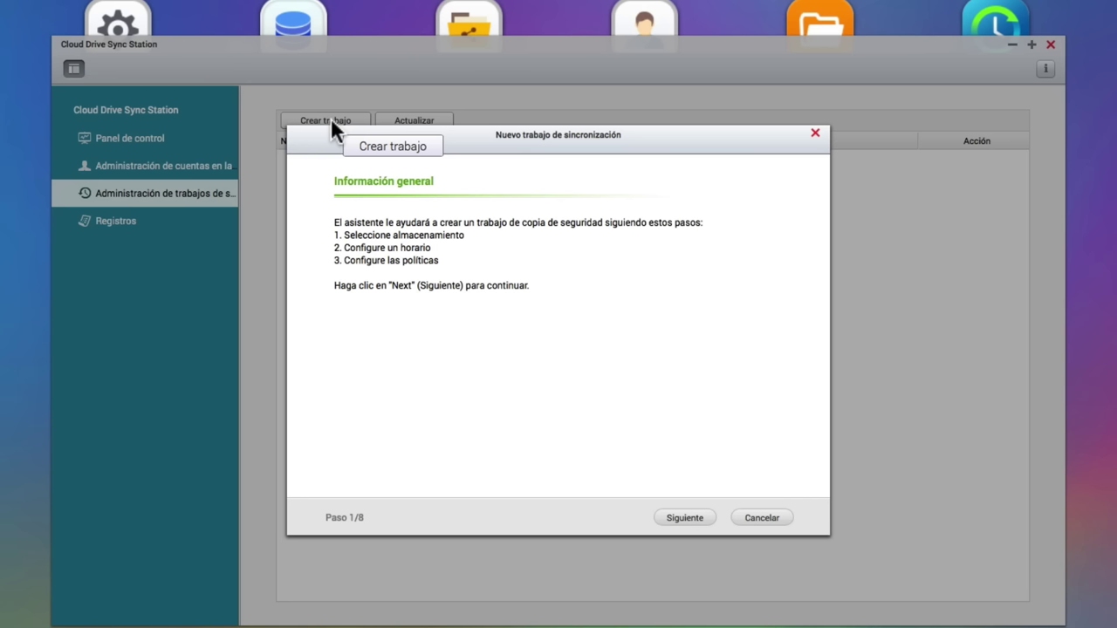
{"action": "left_click", "coordinate": [685, 517]}
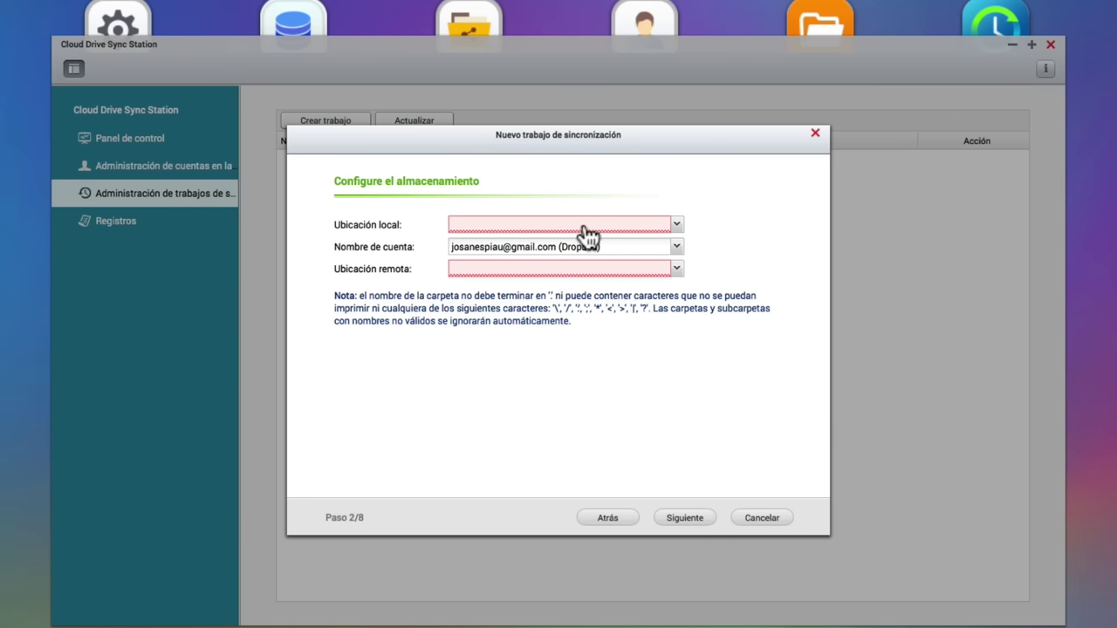
{"action": "left_click", "coordinate": [677, 228]}
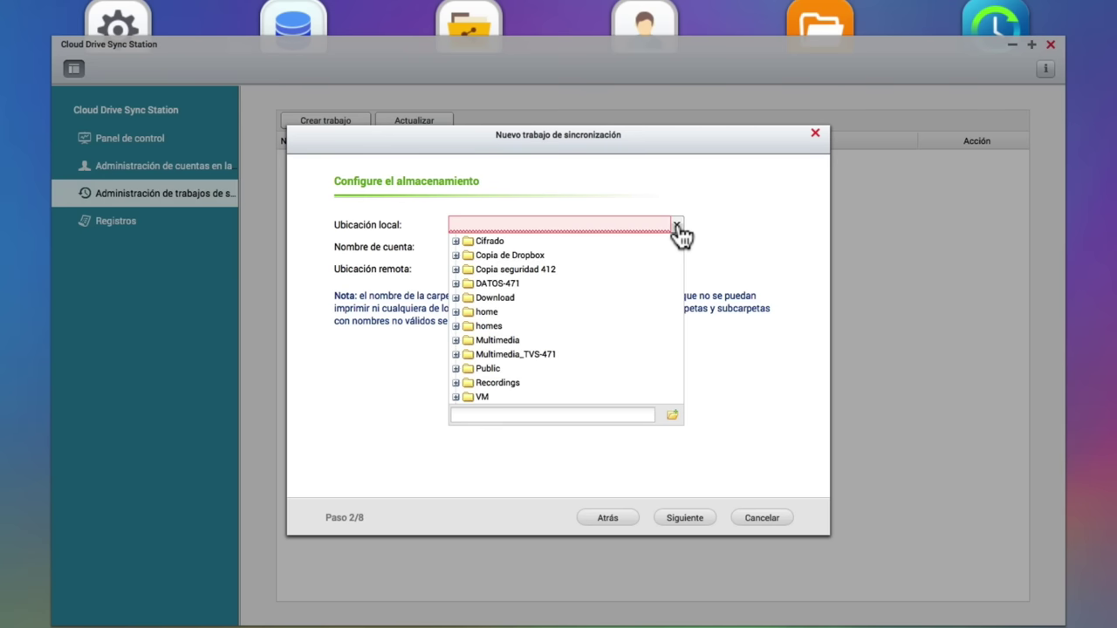
{"action": "left_click", "coordinate": [524, 256]}
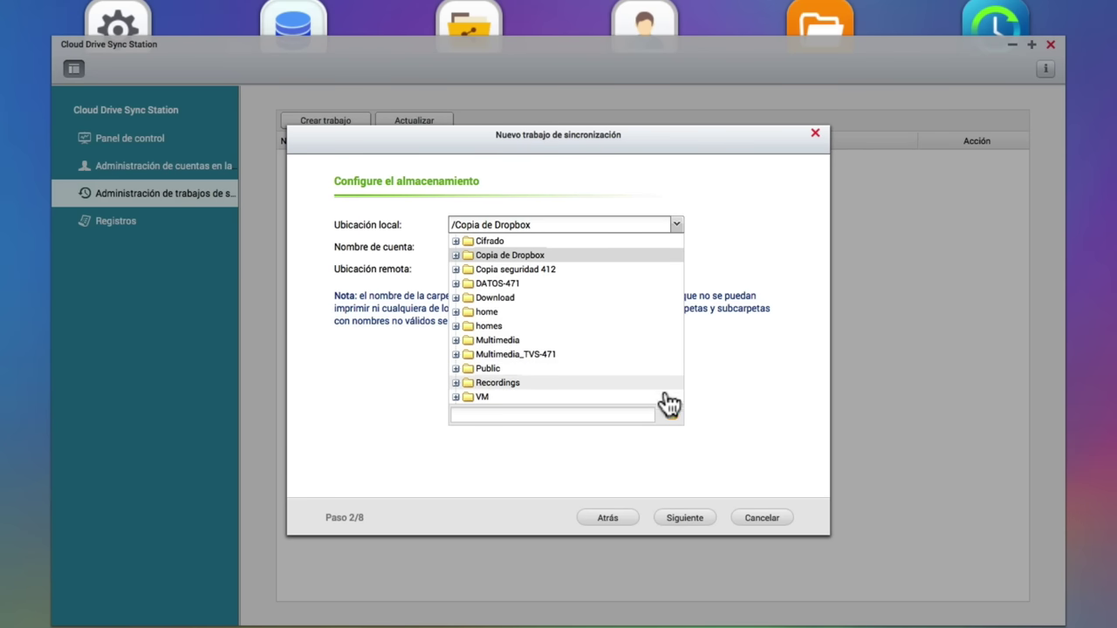
{"action": "left_click", "coordinate": [688, 418]}
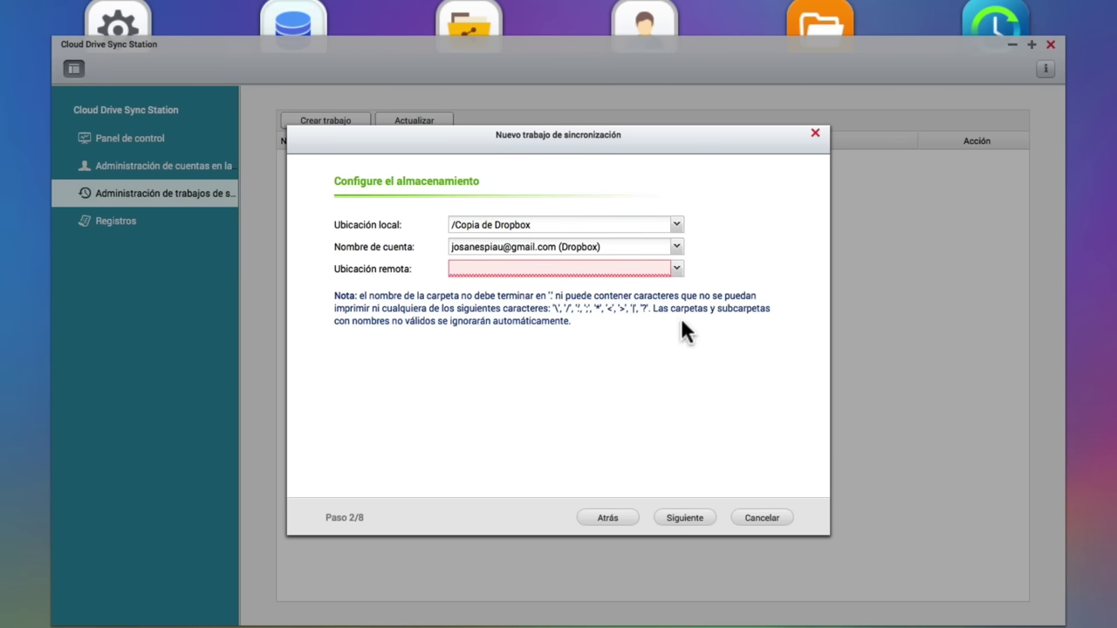
Set the job's remote location to the Dropbox folder /Copia NAS and continue to the schedule settings.
{"action": "left_click", "coordinate": [677, 270]}
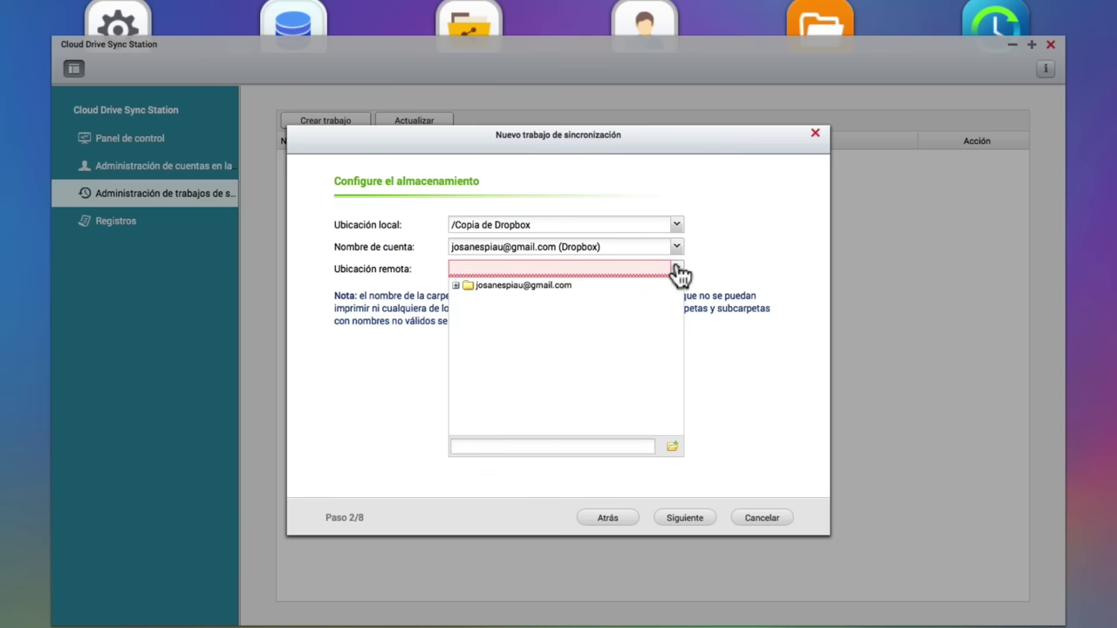
{"action": "left_click", "coordinate": [456, 286]}
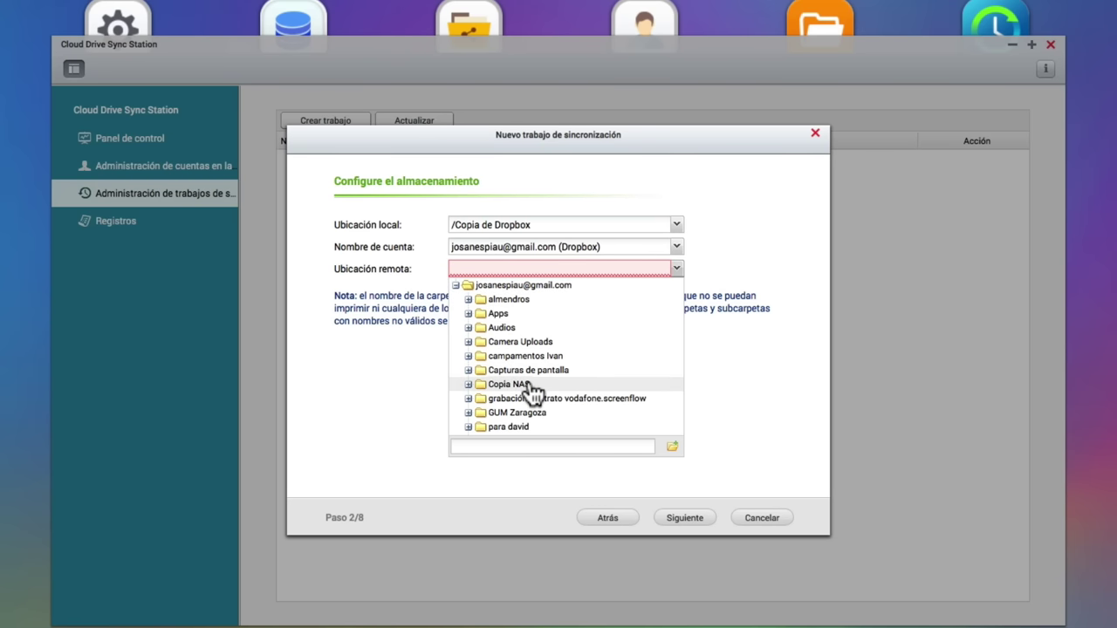
{"action": "left_click", "coordinate": [511, 384]}
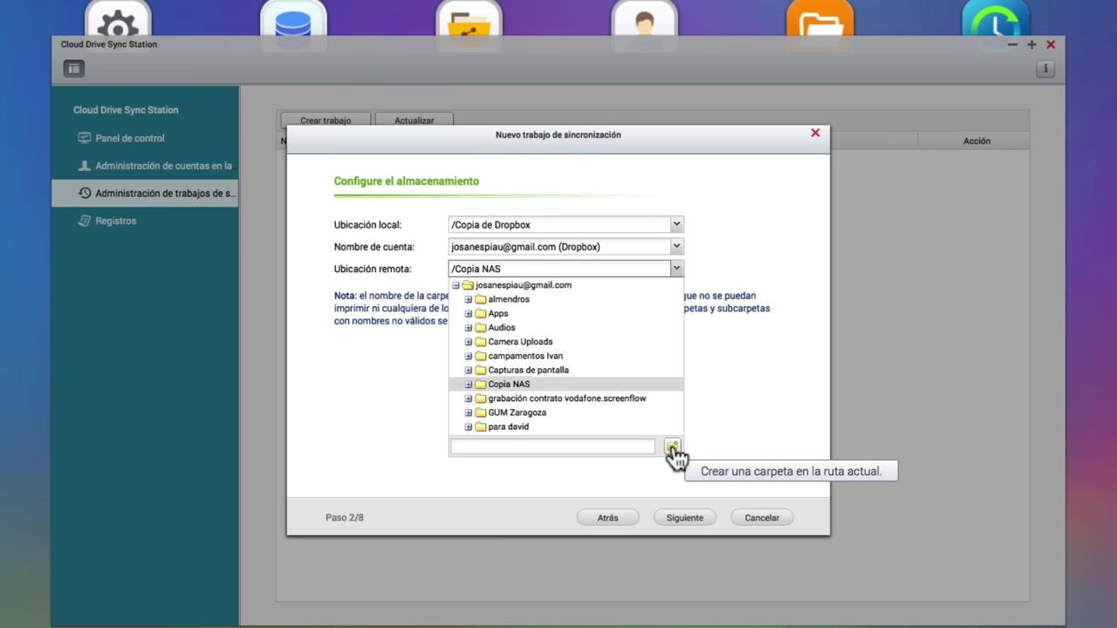
{"action": "left_click", "coordinate": [692, 518]}
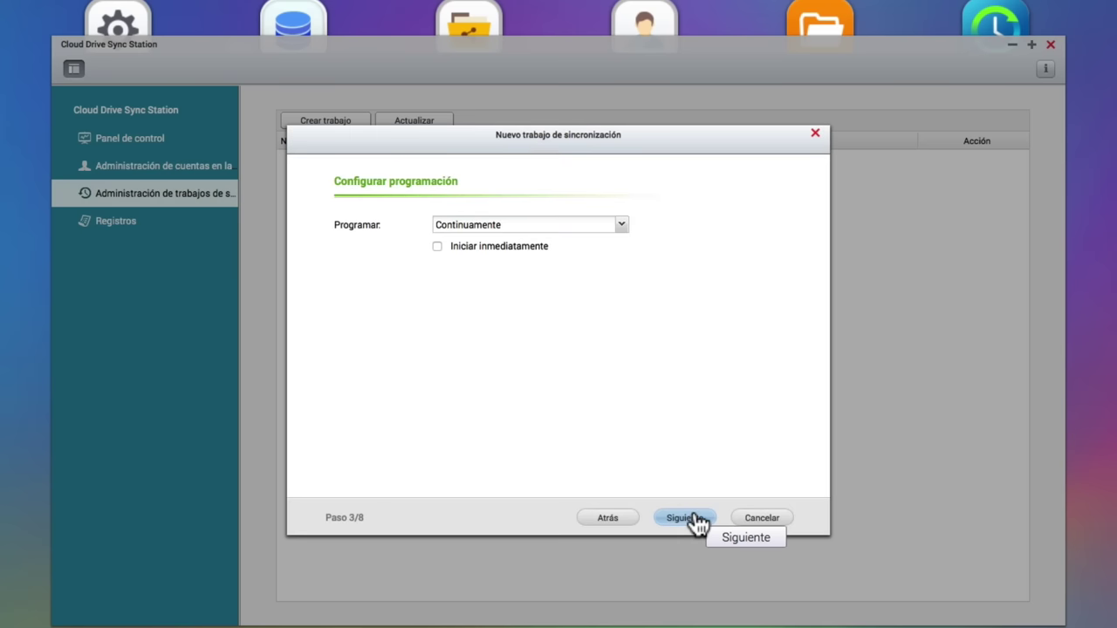
Schedule the job to run periodically (Periódicamente), once daily (Diariamente) at 00:05, and continue to the policy settings.
{"action": "left_click", "coordinate": [622, 226]}
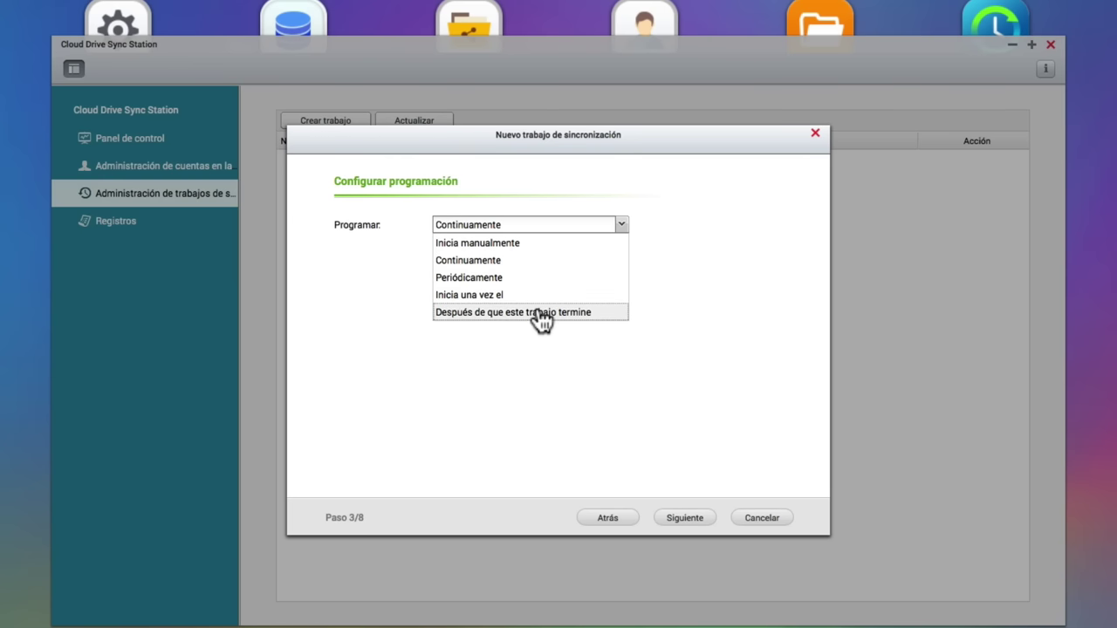
{"action": "left_click", "coordinate": [529, 277]}
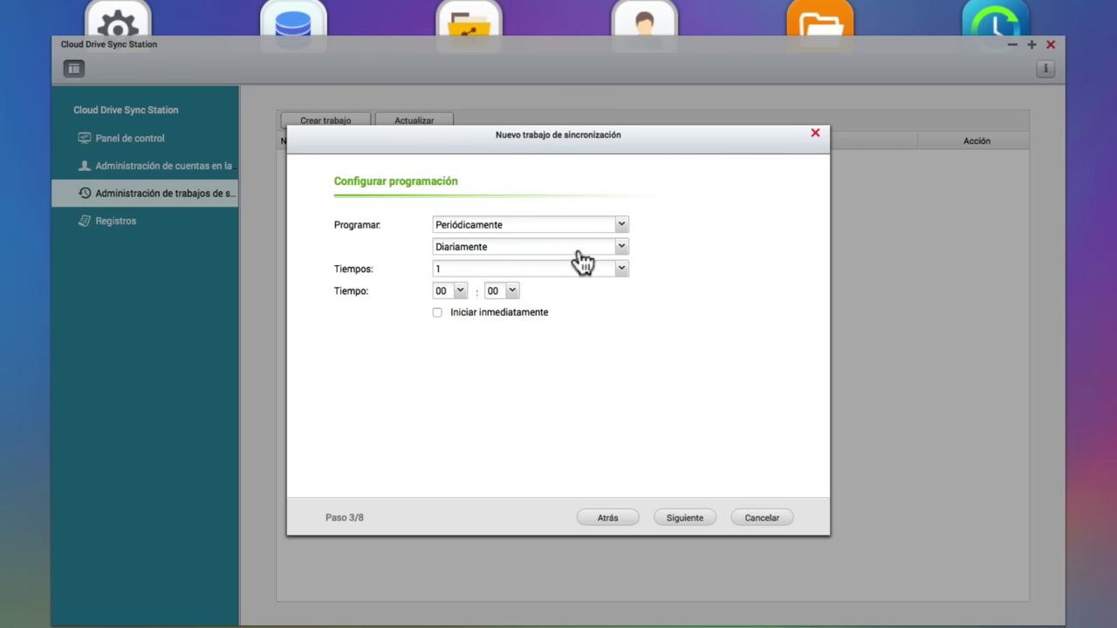
{"action": "left_click", "coordinate": [619, 251]}
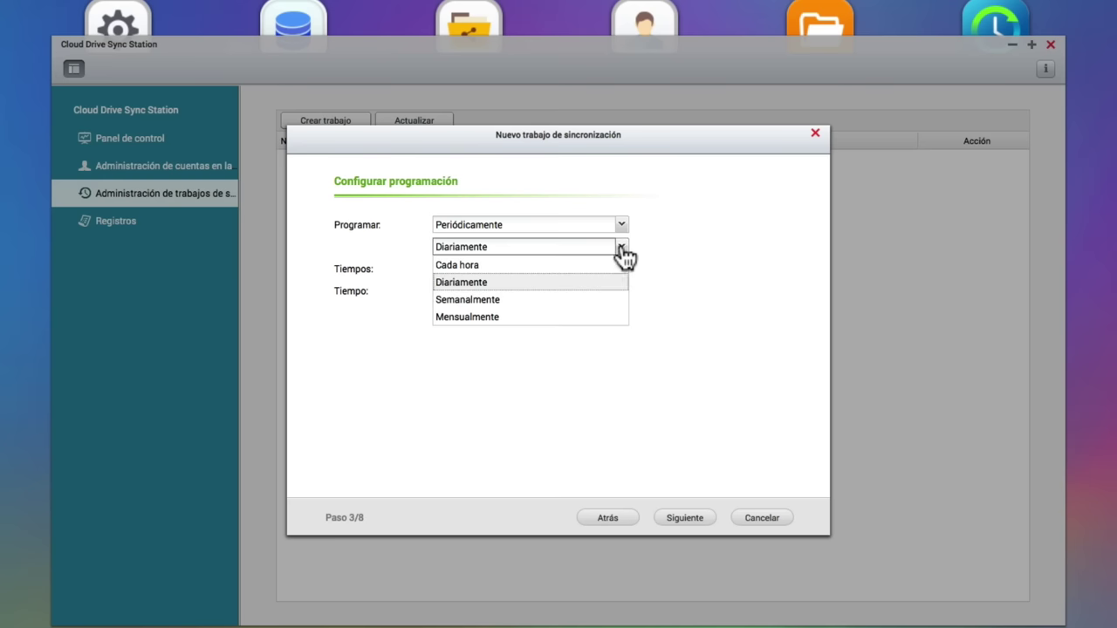
{"action": "left_click", "coordinate": [642, 244]}
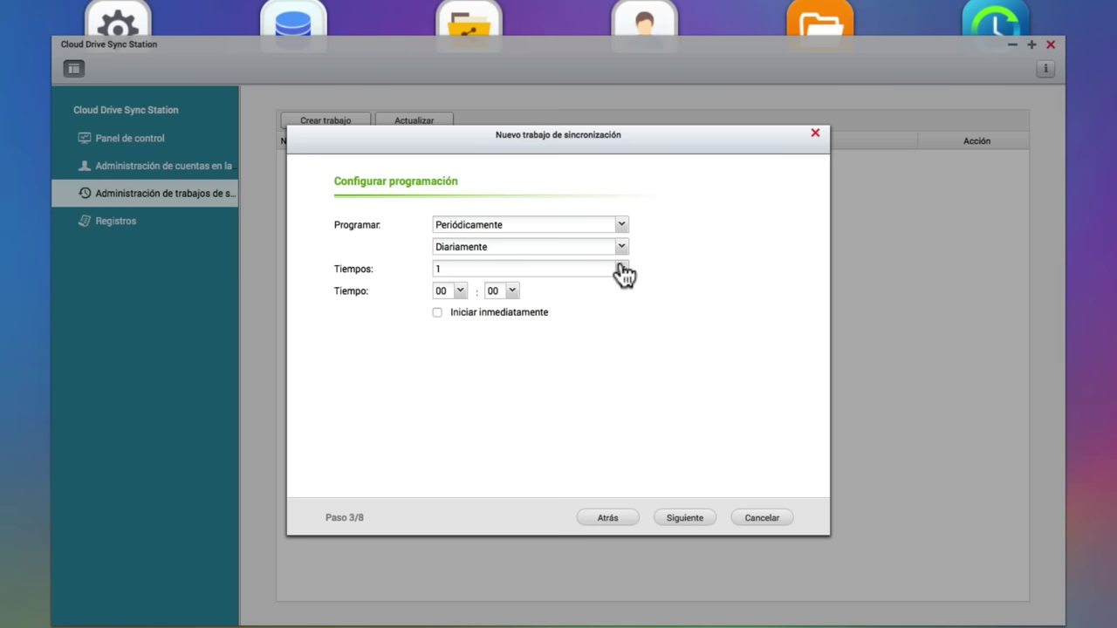
{"action": "left_click", "coordinate": [511, 291]}
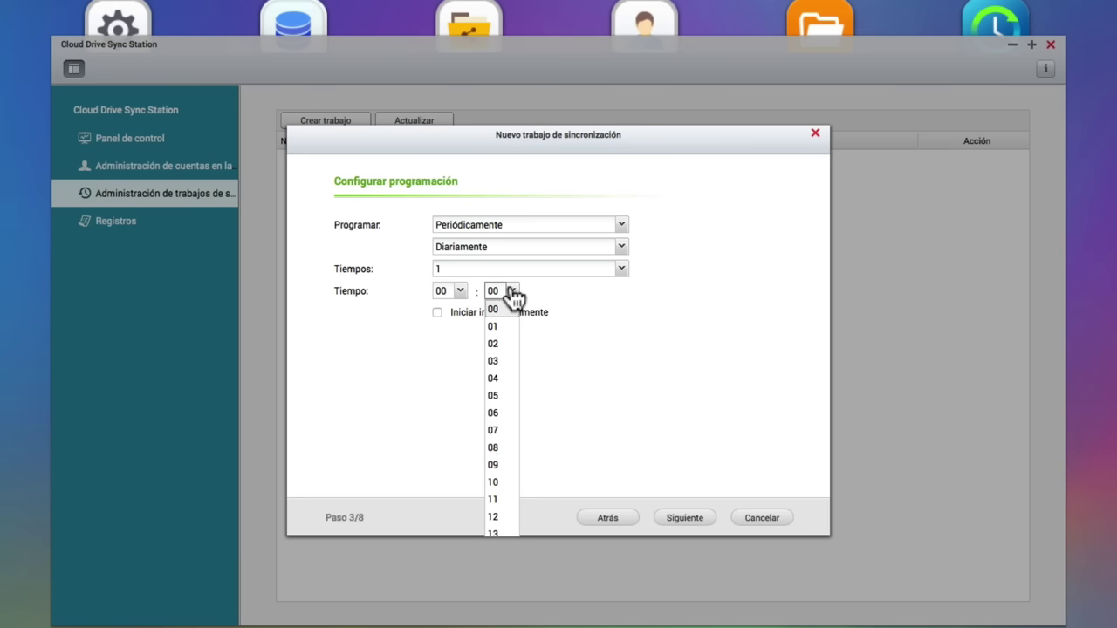
{"action": "left_click", "coordinate": [498, 396]}
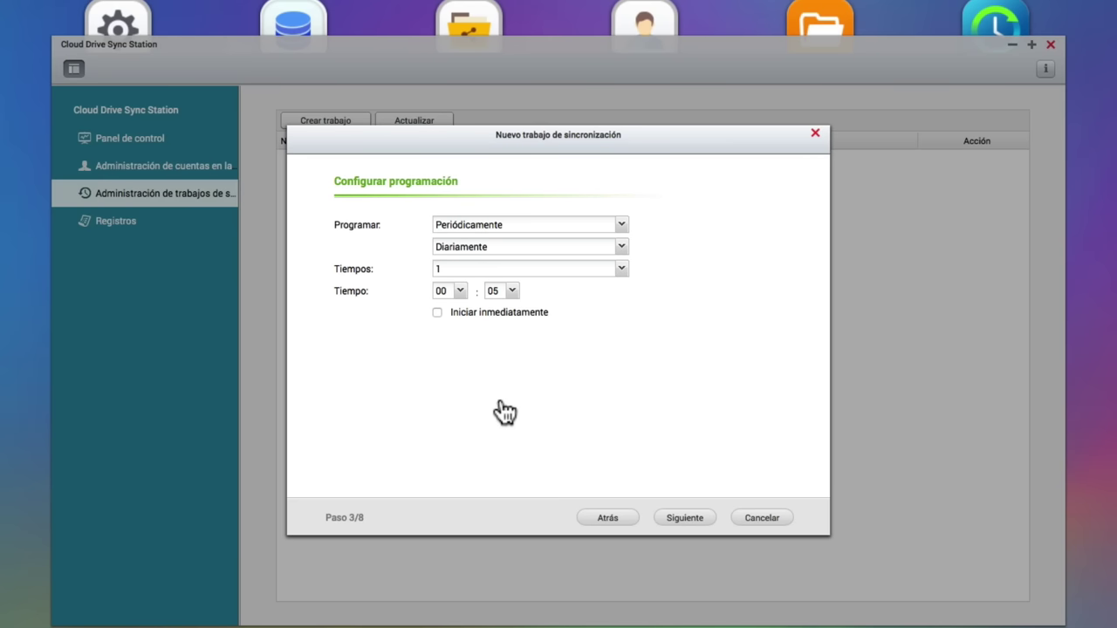
{"action": "left_click", "coordinate": [682, 526]}
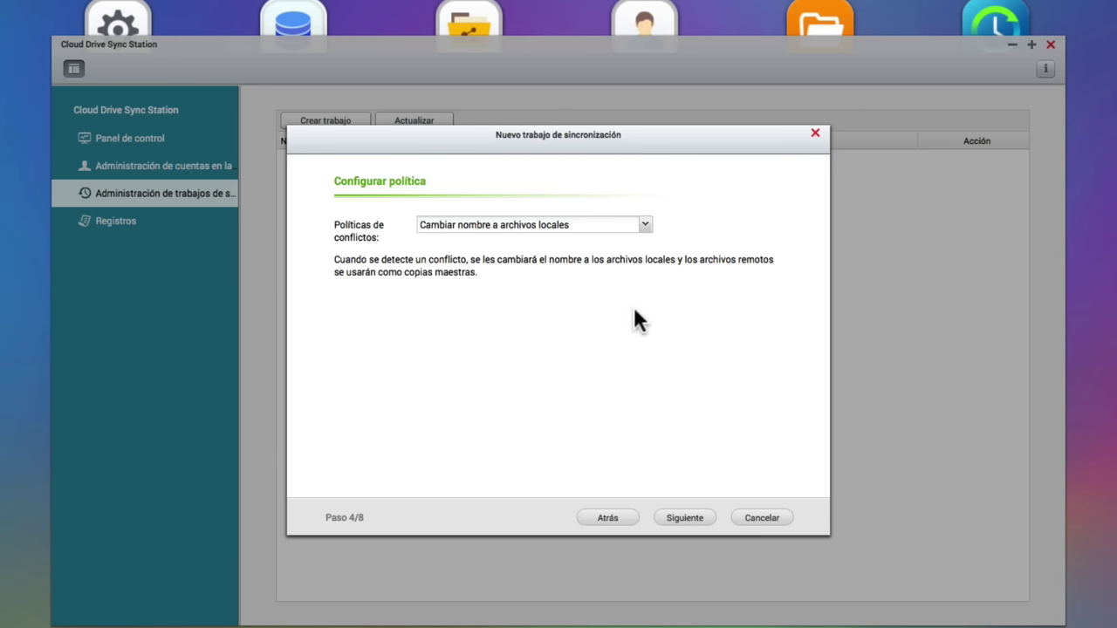
Set the conflict policy to "Los archivos más recientes prevalecen" and continue to the filter settings.
{"action": "left_click", "coordinate": [646, 227]}
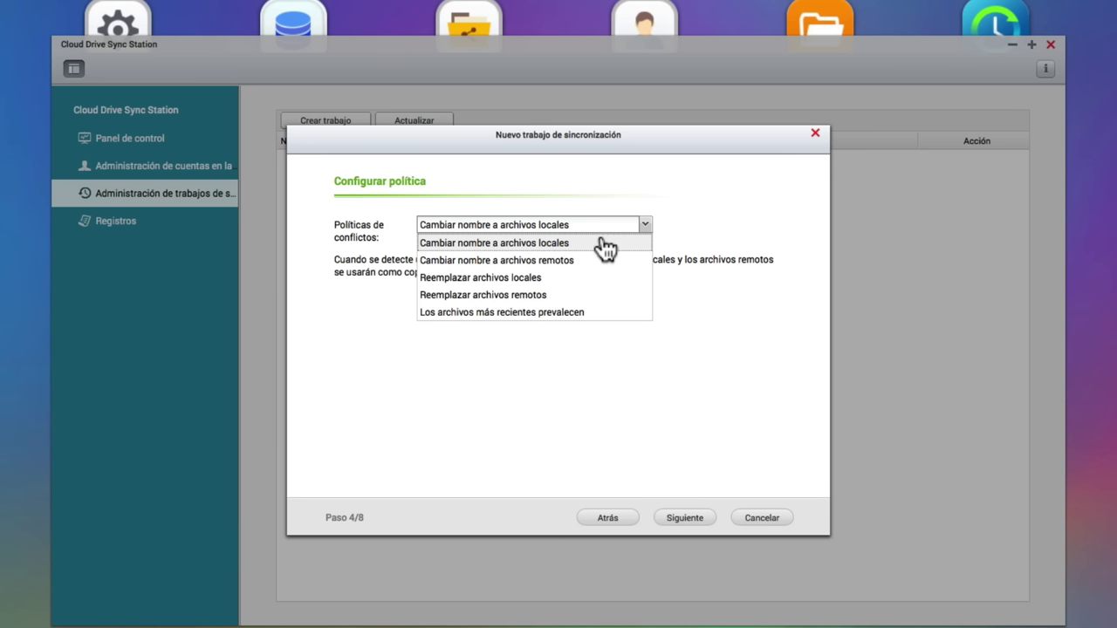
{"action": "left_click", "coordinate": [618, 314]}
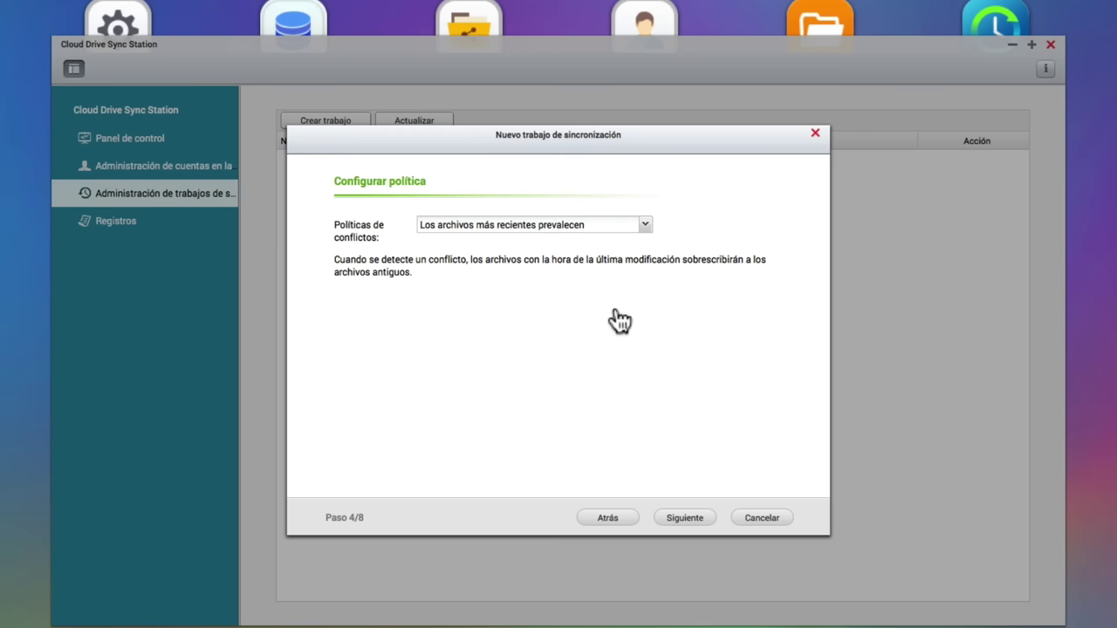
{"action": "left_click", "coordinate": [679, 520]}
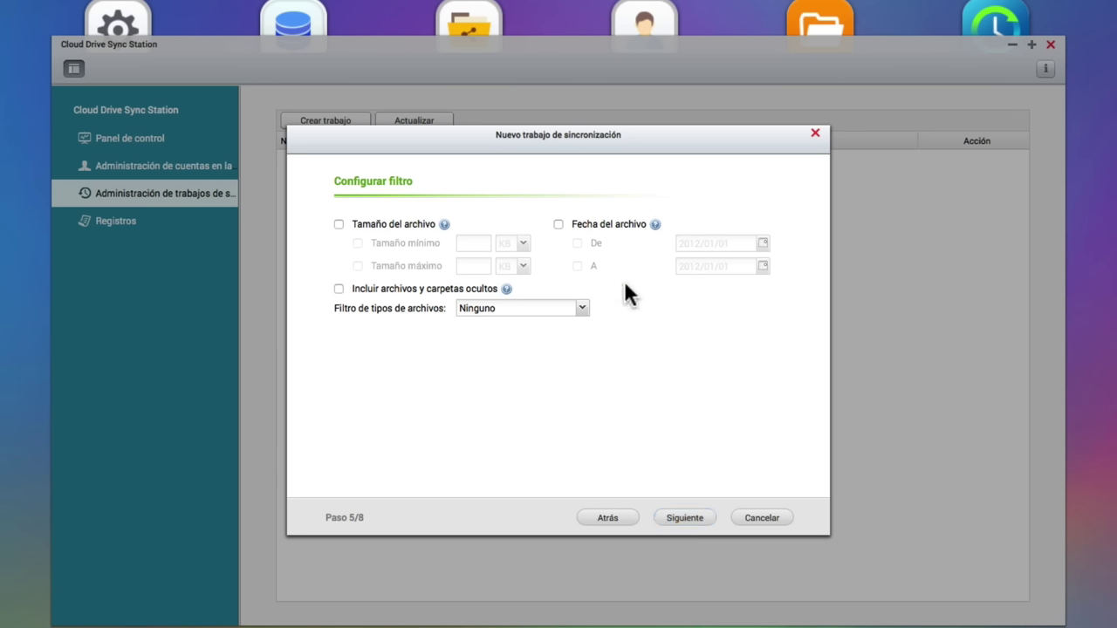
Keep the default filter and option settings, confirm the configuration and finish creating the synchronization job.
{"action": "left_click", "coordinate": [686, 520]}
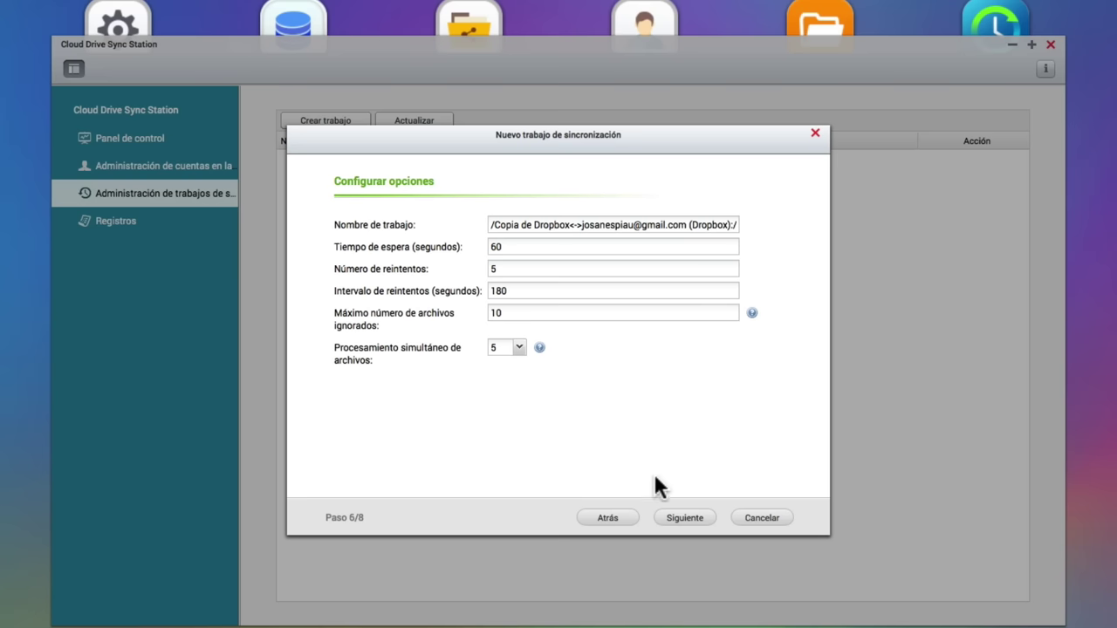
{"action": "left_click", "coordinate": [682, 521]}
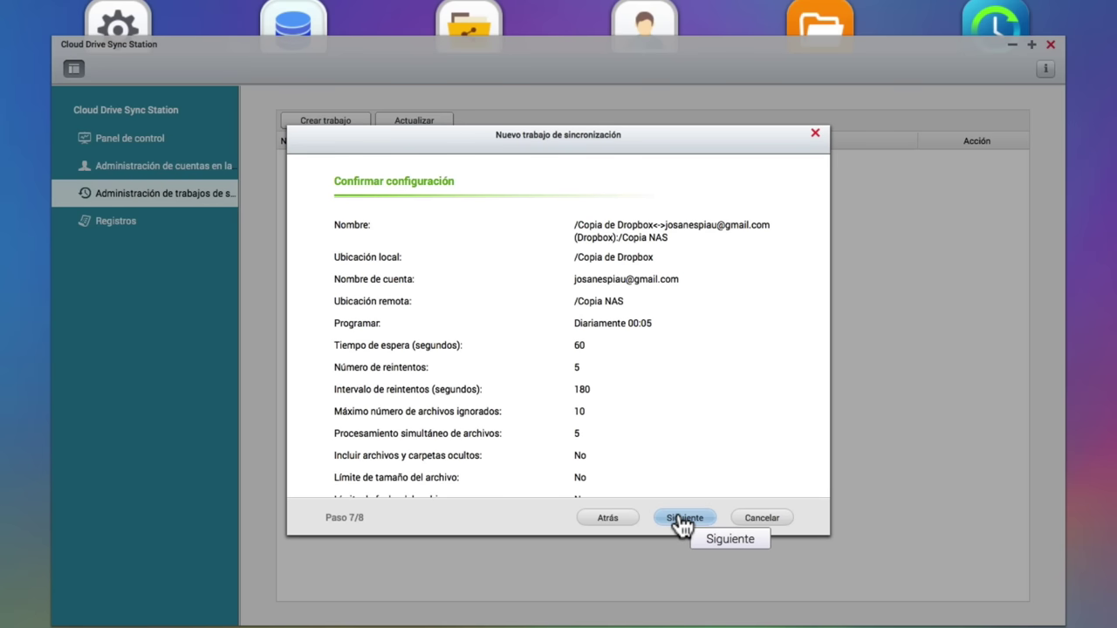
{"action": "left_click", "coordinate": [682, 520]}
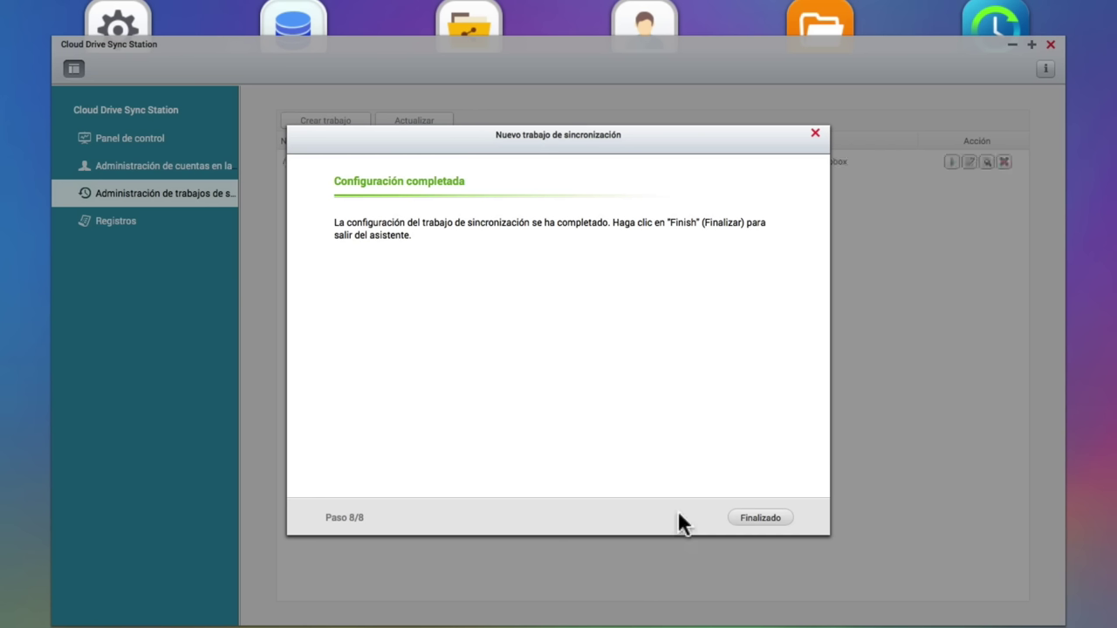
{"action": "left_click", "coordinate": [742, 520]}
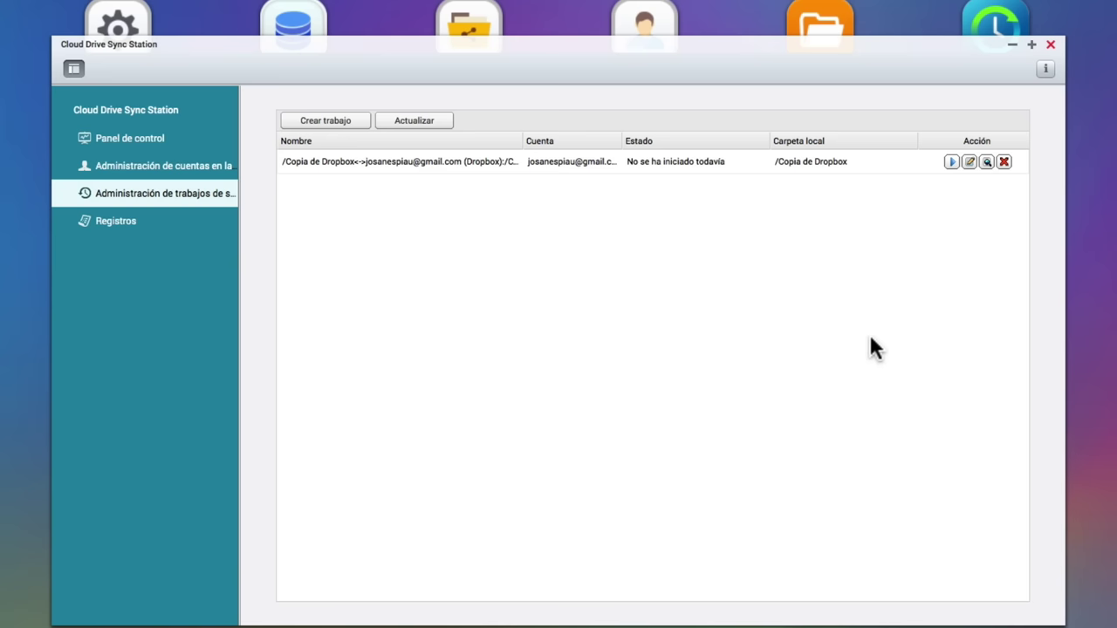
Open the new synchronization job for editing to review its general settings, and cancel without changing anything.
{"action": "left_click", "coordinate": [969, 162]}
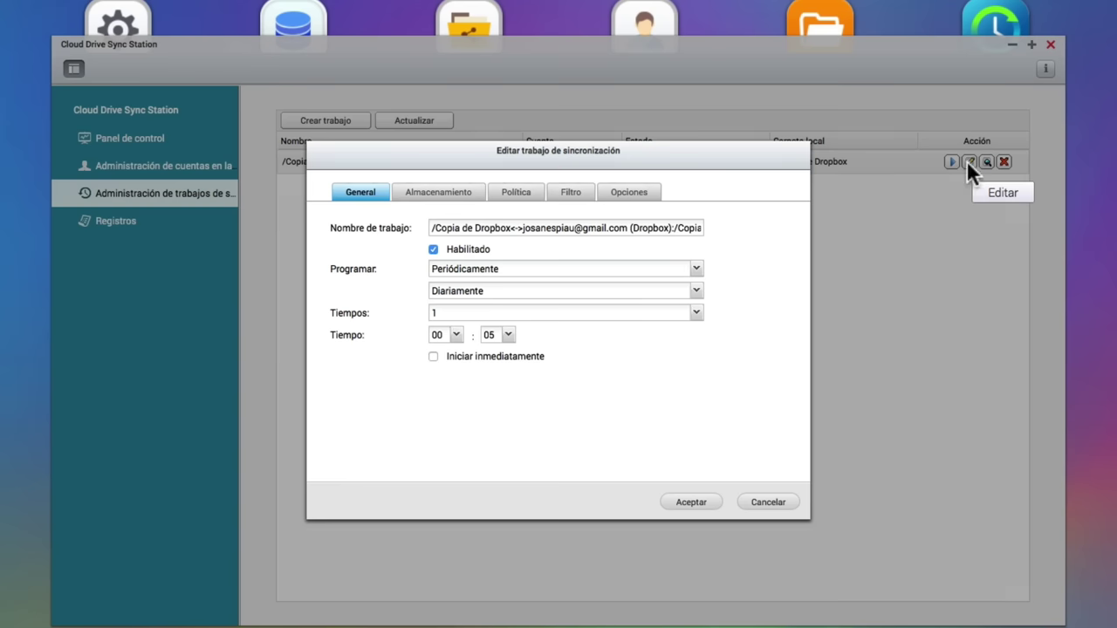
{"action": "left_click", "coordinate": [768, 503]}
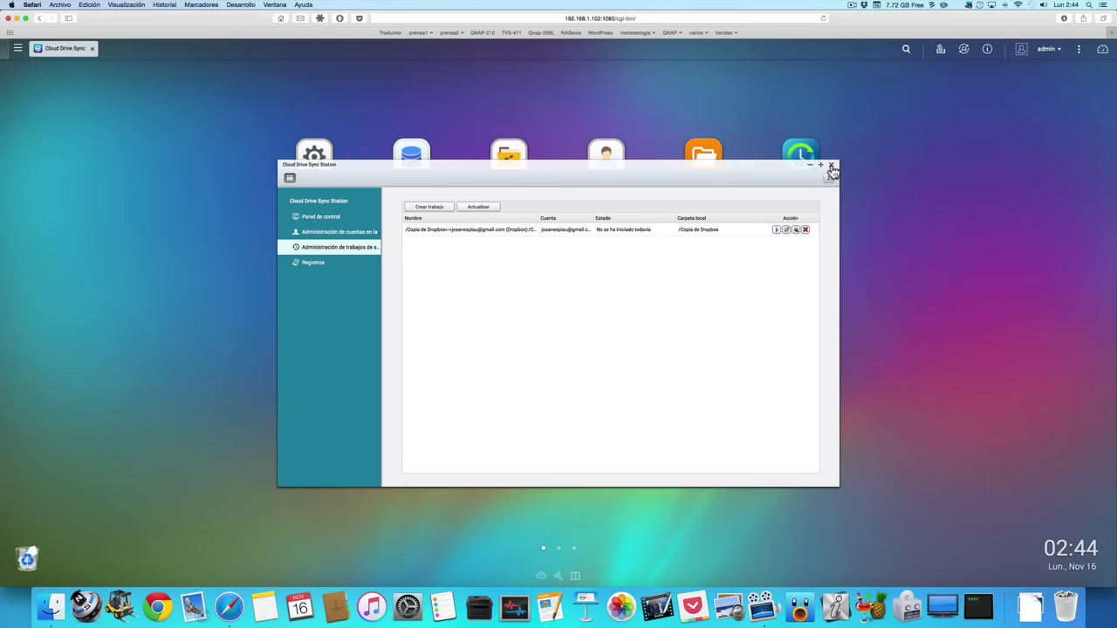
Close the Cloud Drive Sync Station window and minimize the browser window.
{"action": "left_click", "coordinate": [832, 166]}
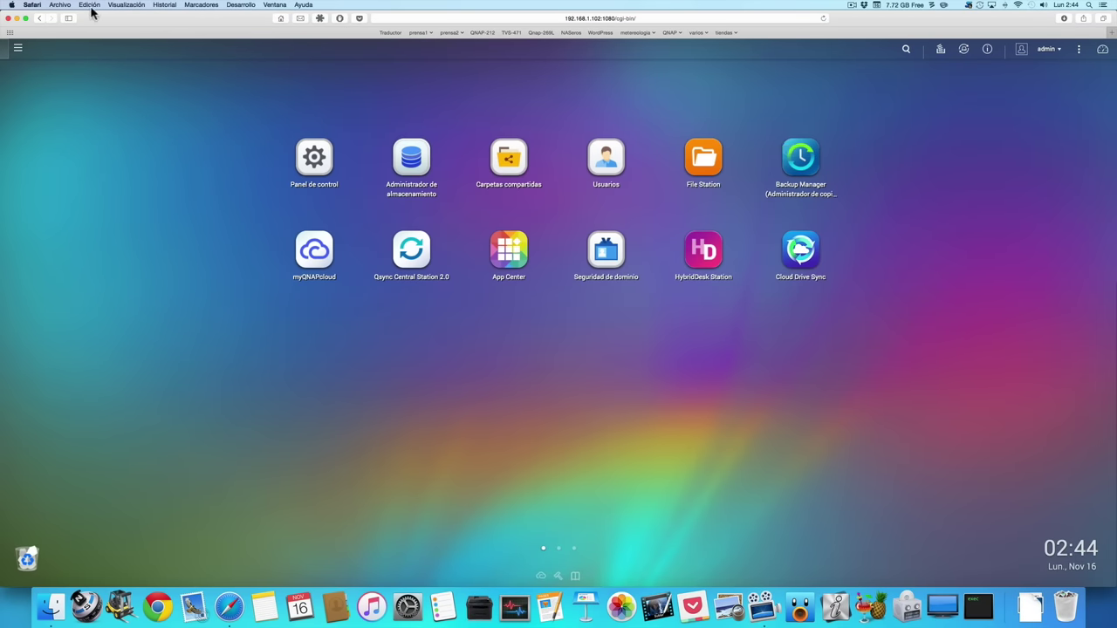
{"action": "left_click", "coordinate": [15, 19]}
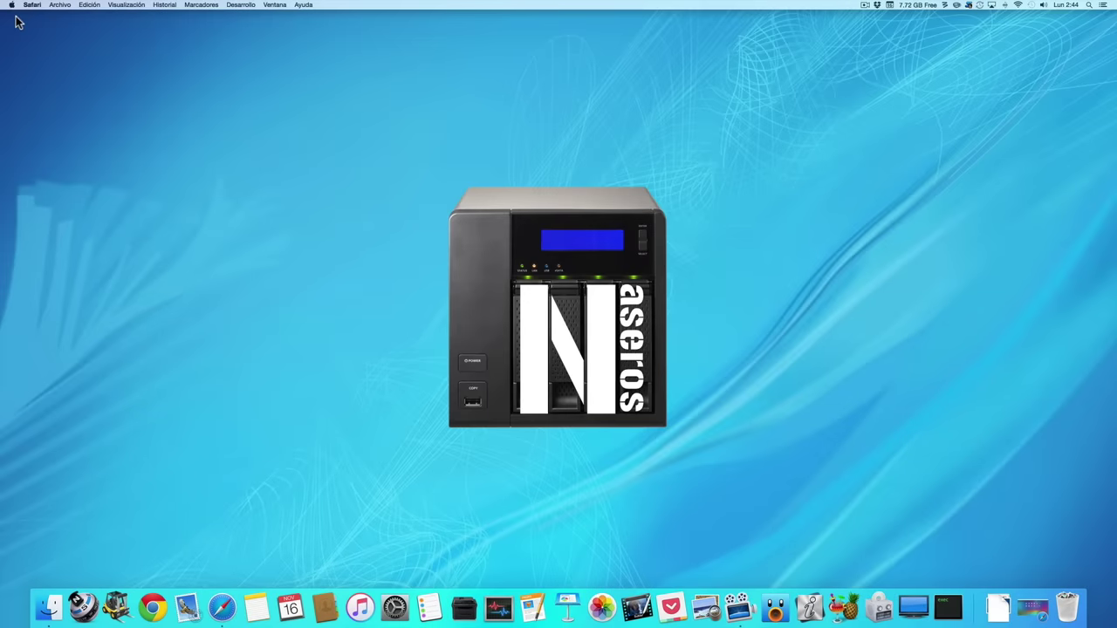